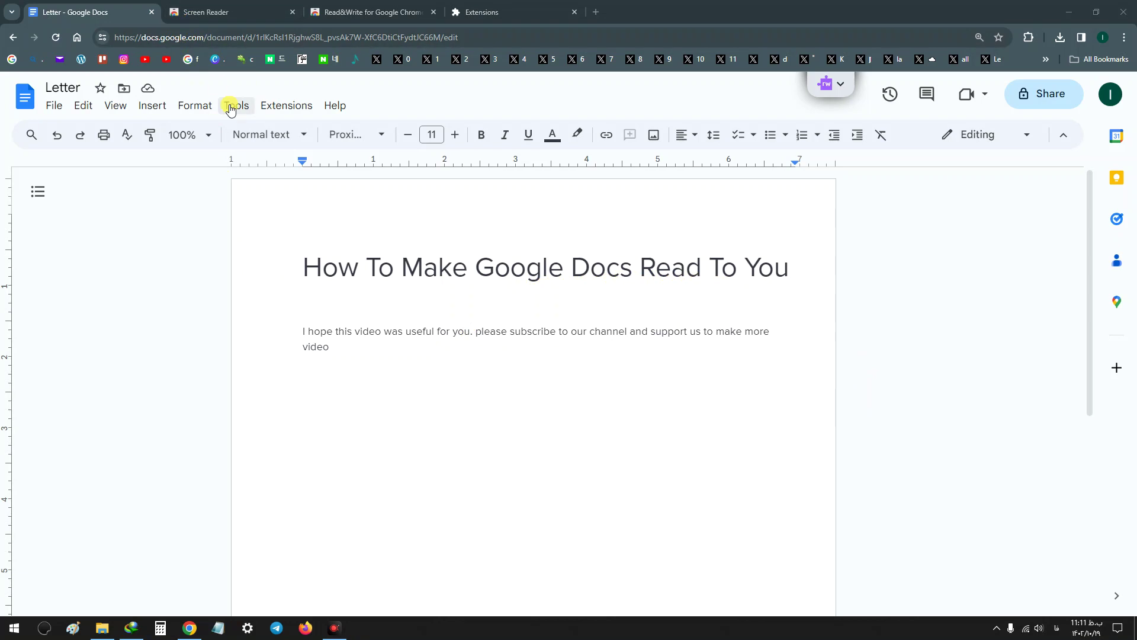
Step: Look over the Screen Reader and Read&Write store pages, ending back on Screen Reader
click(227, 16)
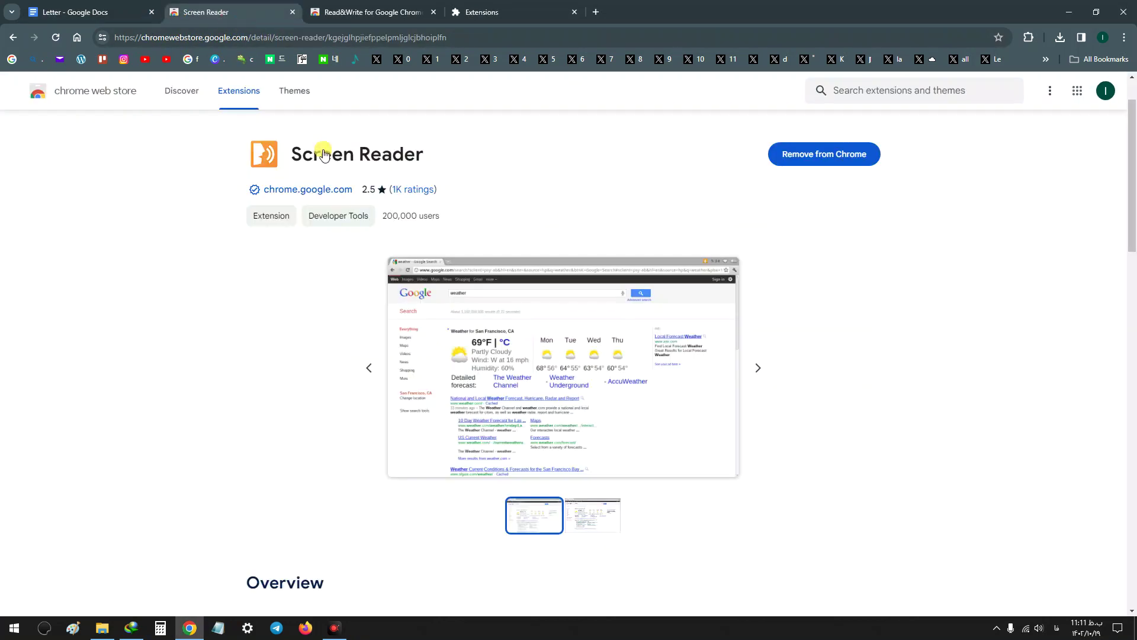
click(350, 17)
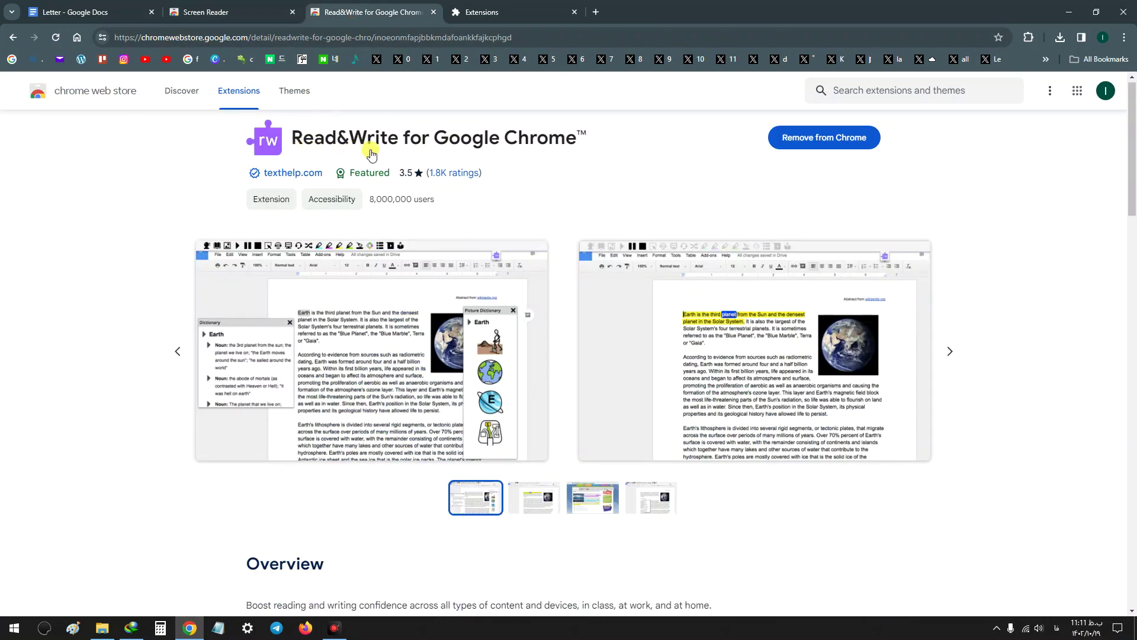
click(228, 18)
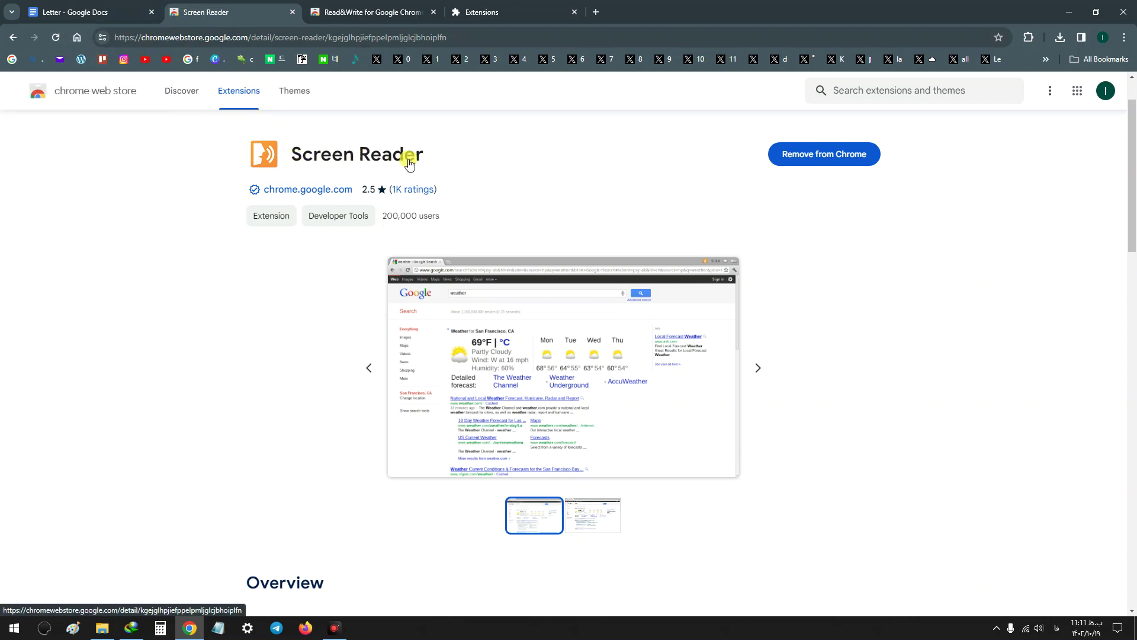
Step: In the Letter document, enable 'Turn on screen reader support' under Tools > Accessibility
click(85, 13)
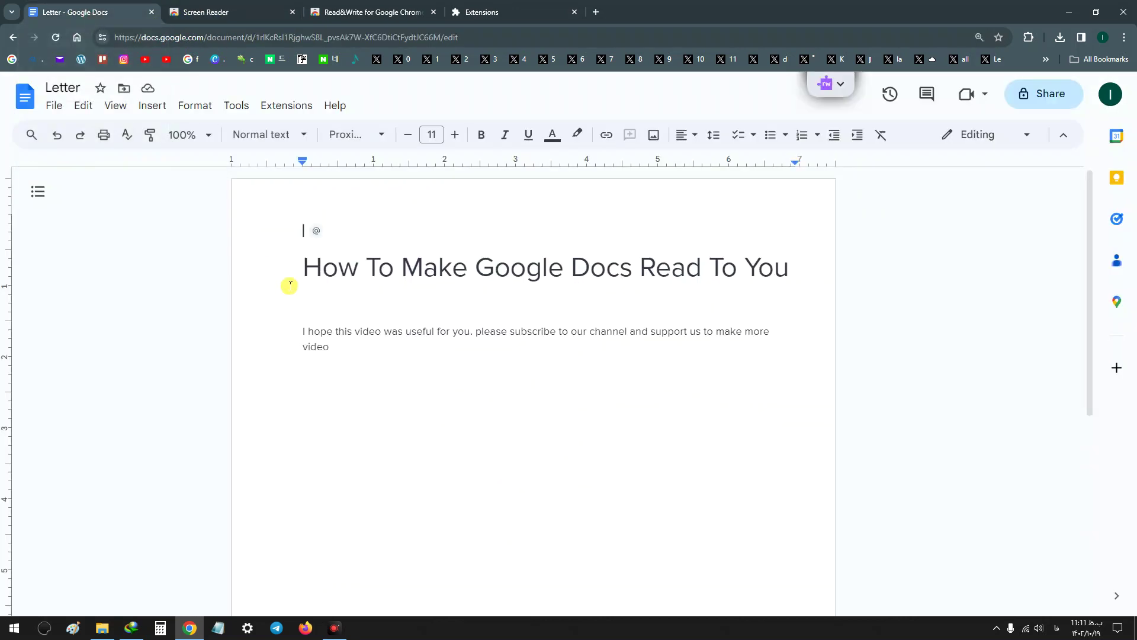
click(230, 111)
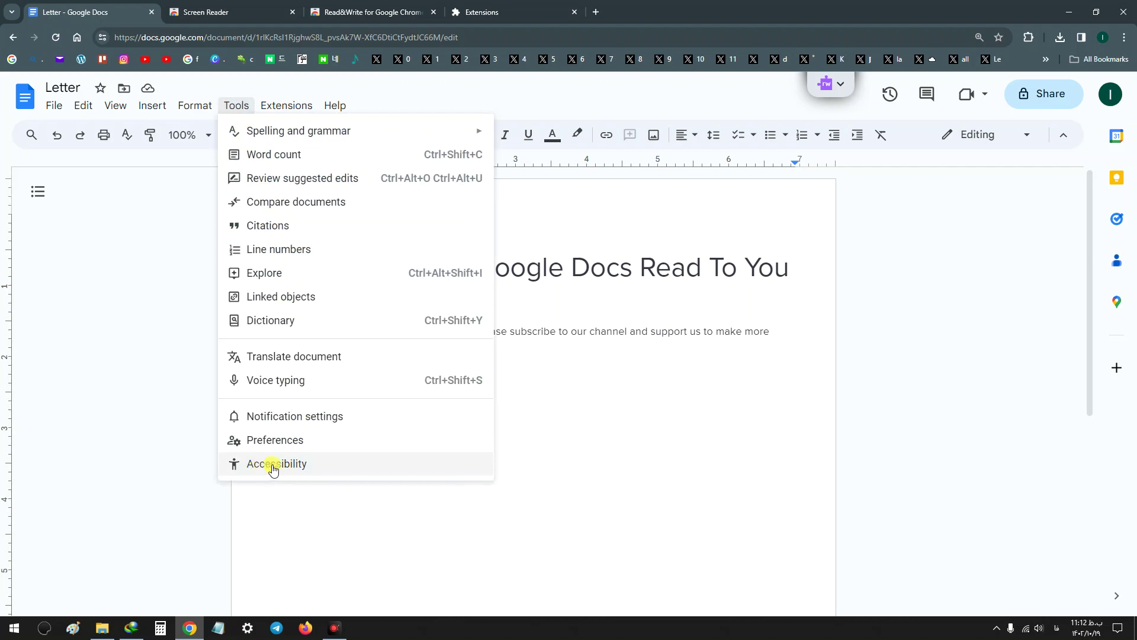
click(292, 467)
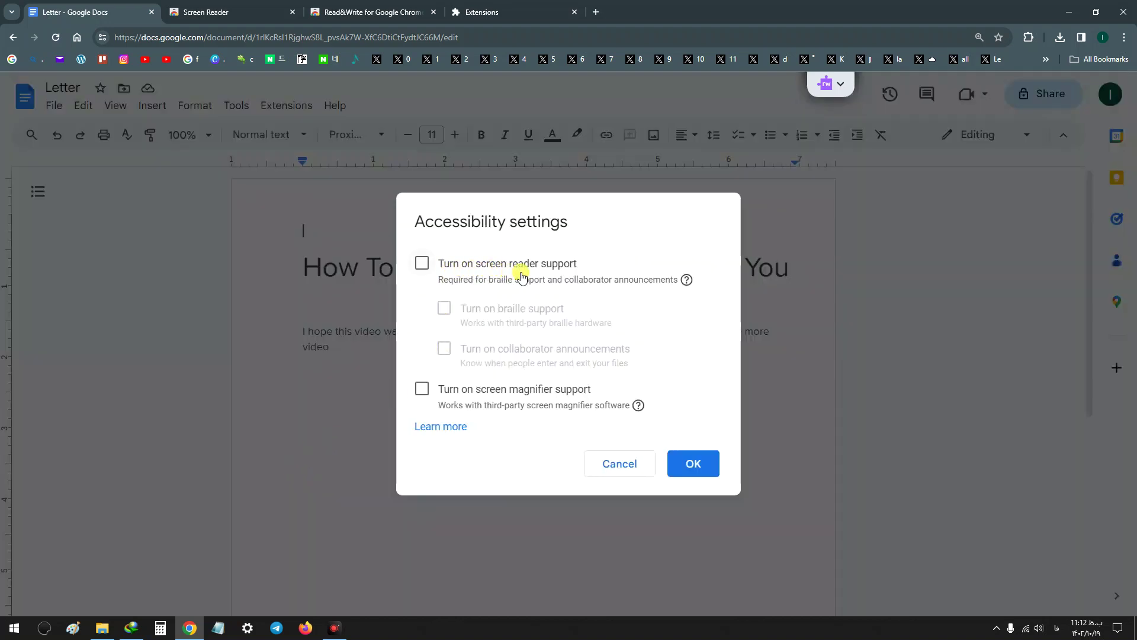
click(421, 263)
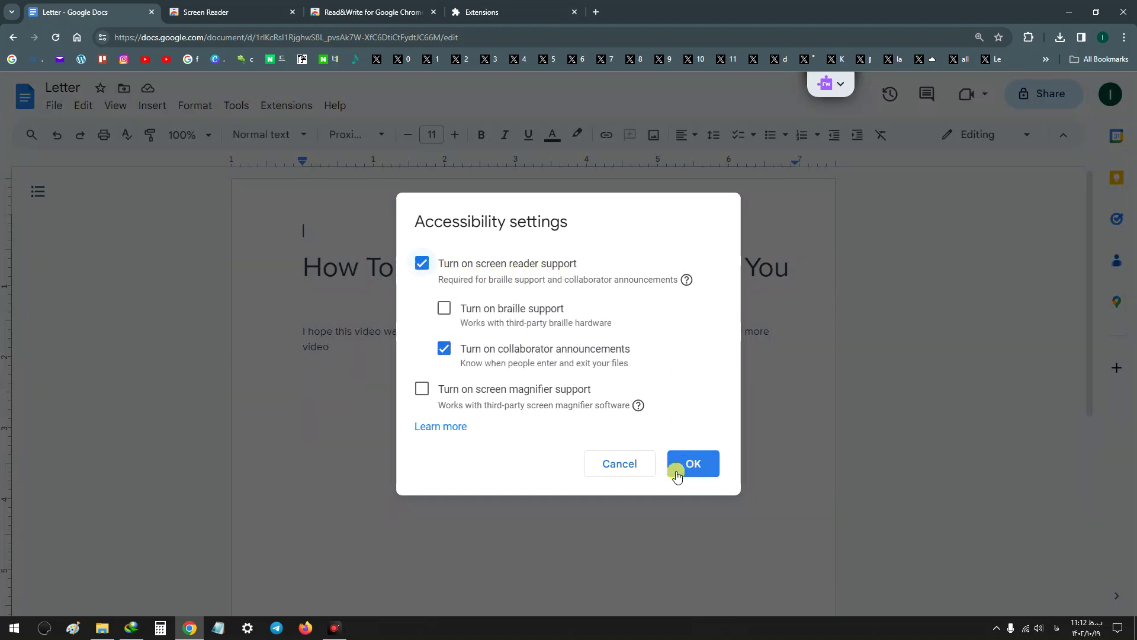
click(703, 467)
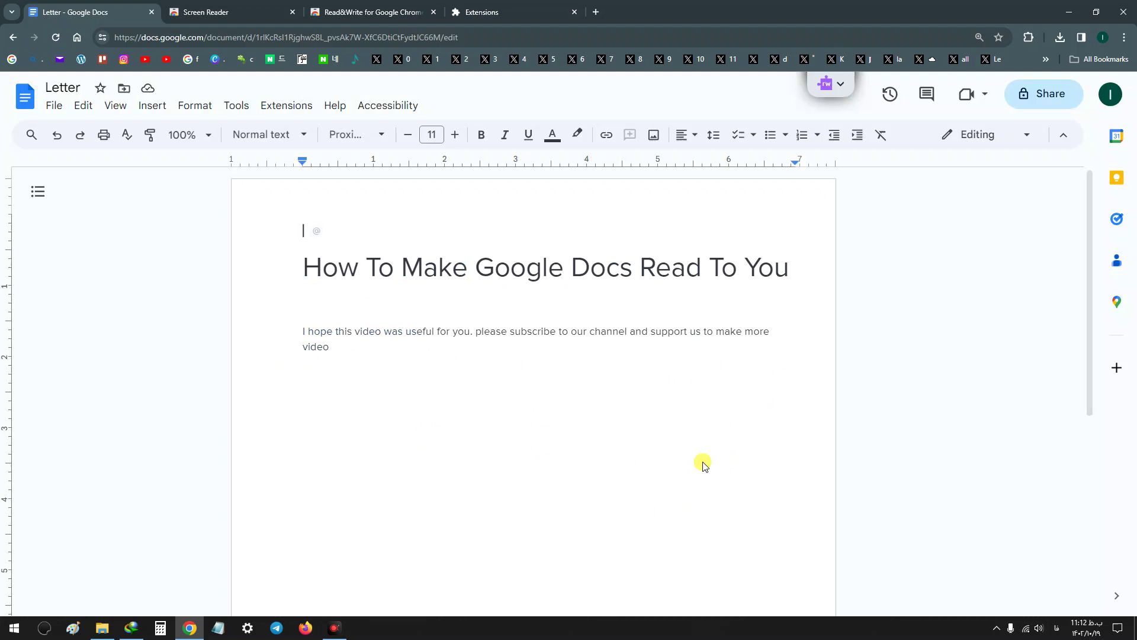
click(214, 12)
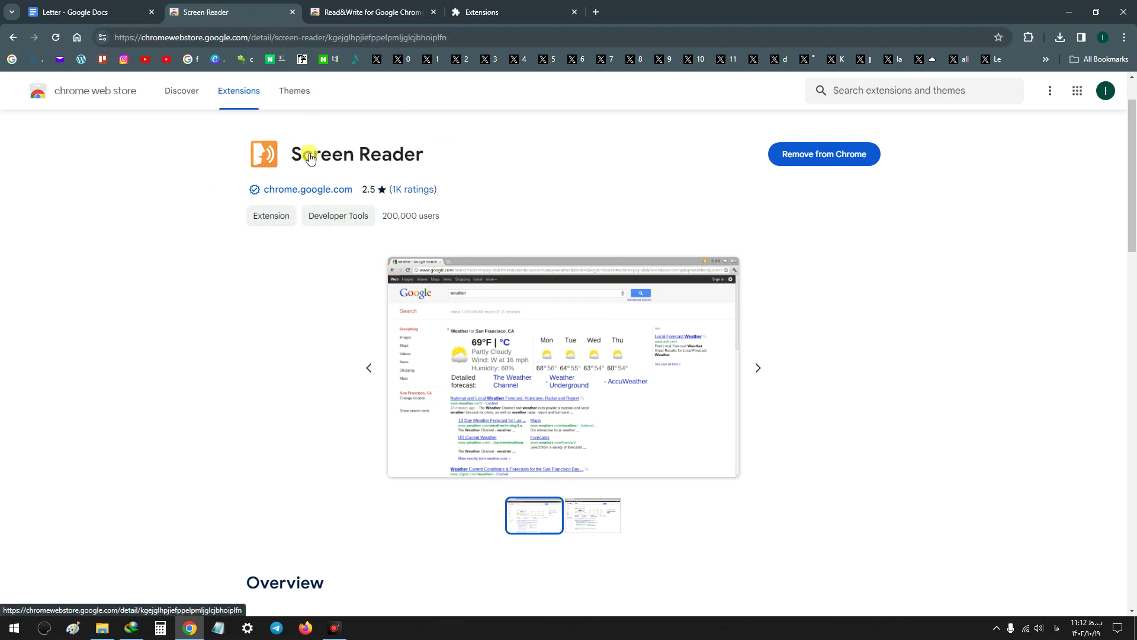
Step: Switch on the Screen Reader extension in chrome://extensions and return to the Letter document
click(477, 12)
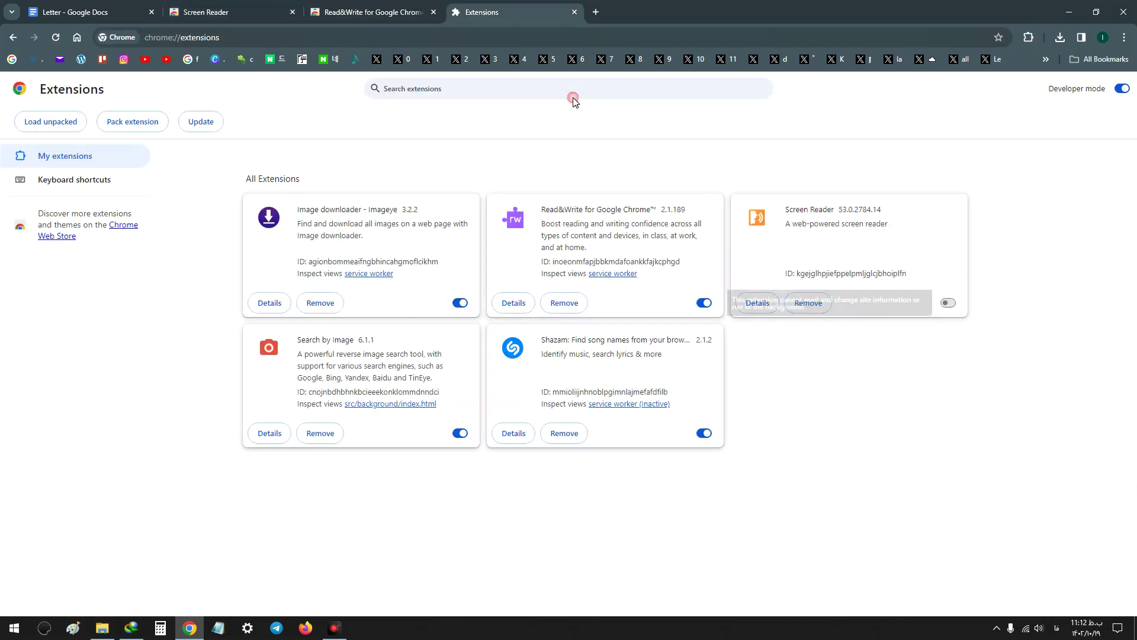
click(947, 302)
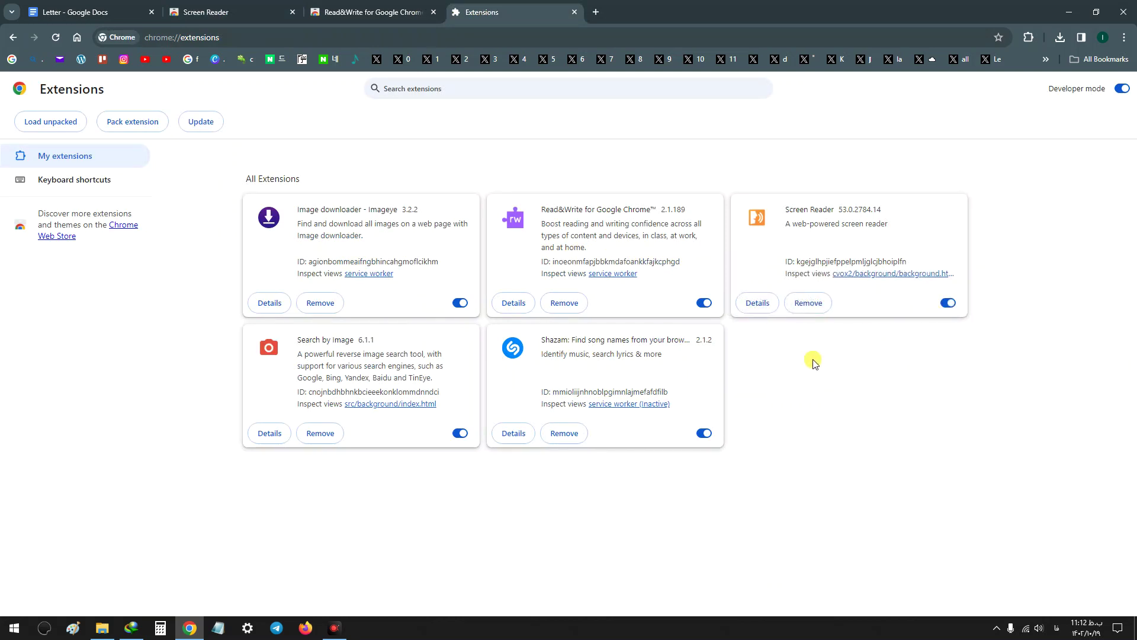
click(83, 4)
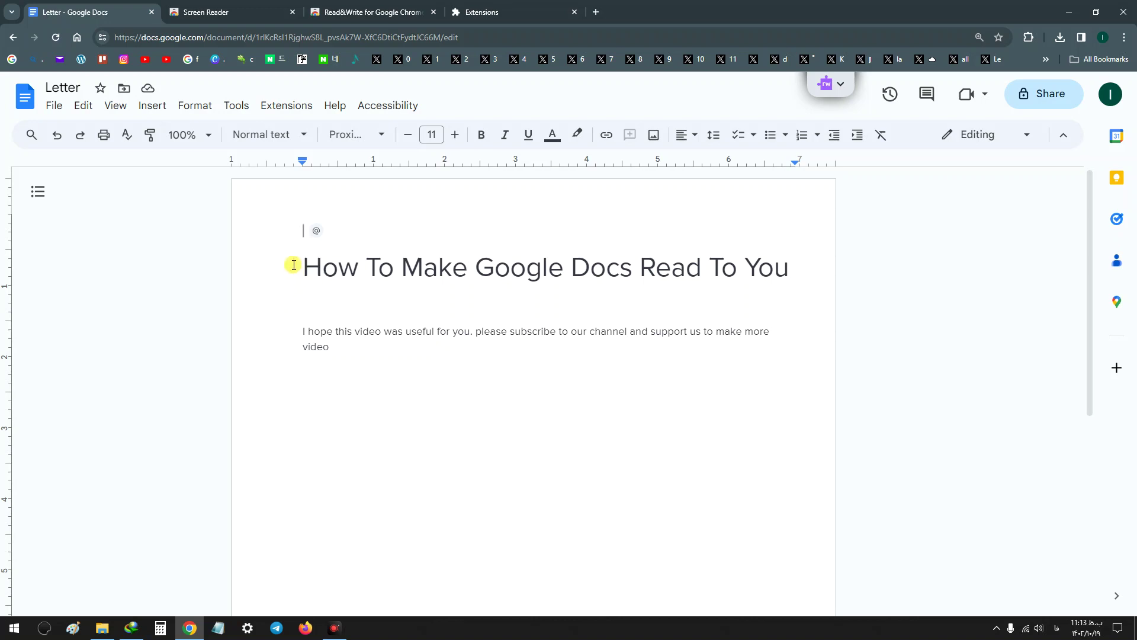
Step: Select the title 'How To Make Google Docs Read To You' and verbalize the selection to the screen reader
drag(299, 265, 790, 269)
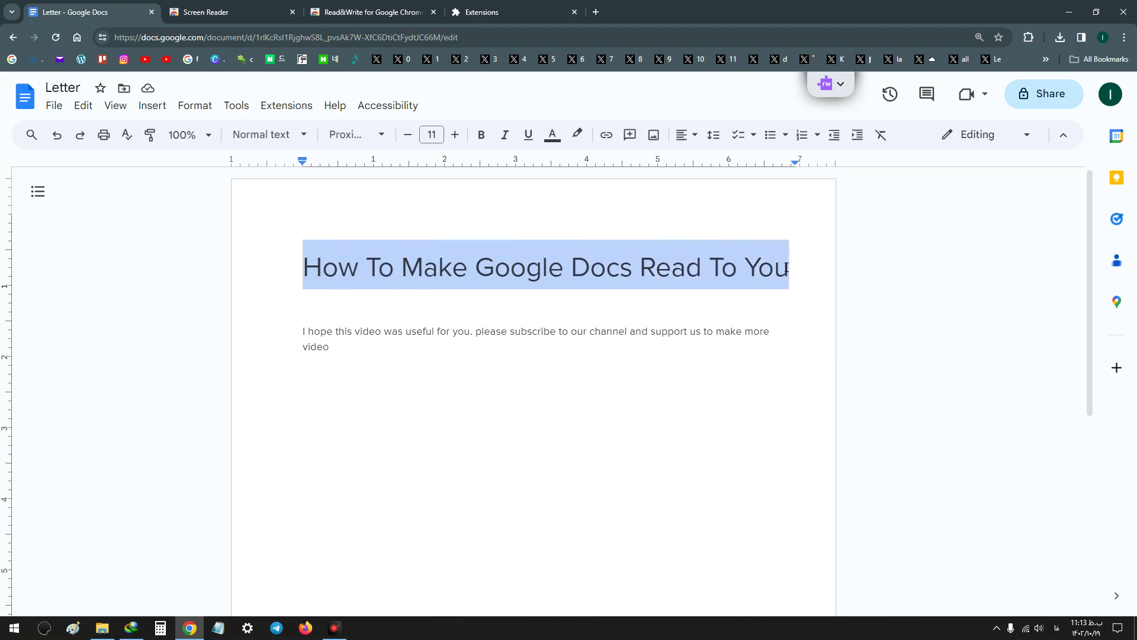
click(389, 109)
mouse_move(423, 139)
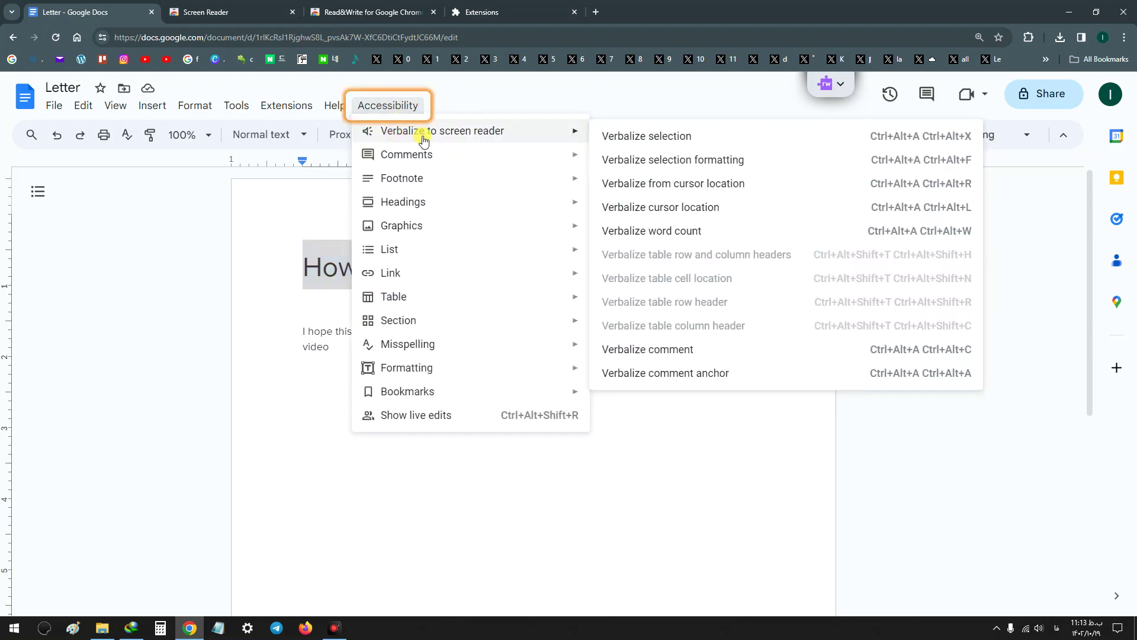
click(638, 140)
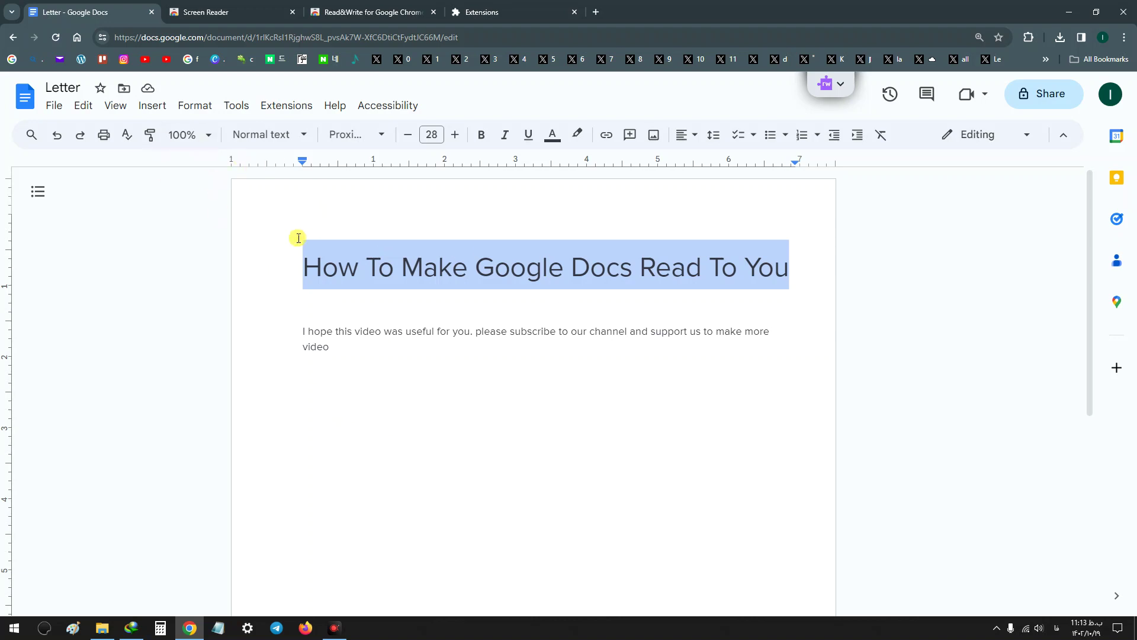
Step: Disable Screen Reader, view both store pages, and move the Read&Write tab into second position
click(486, 13)
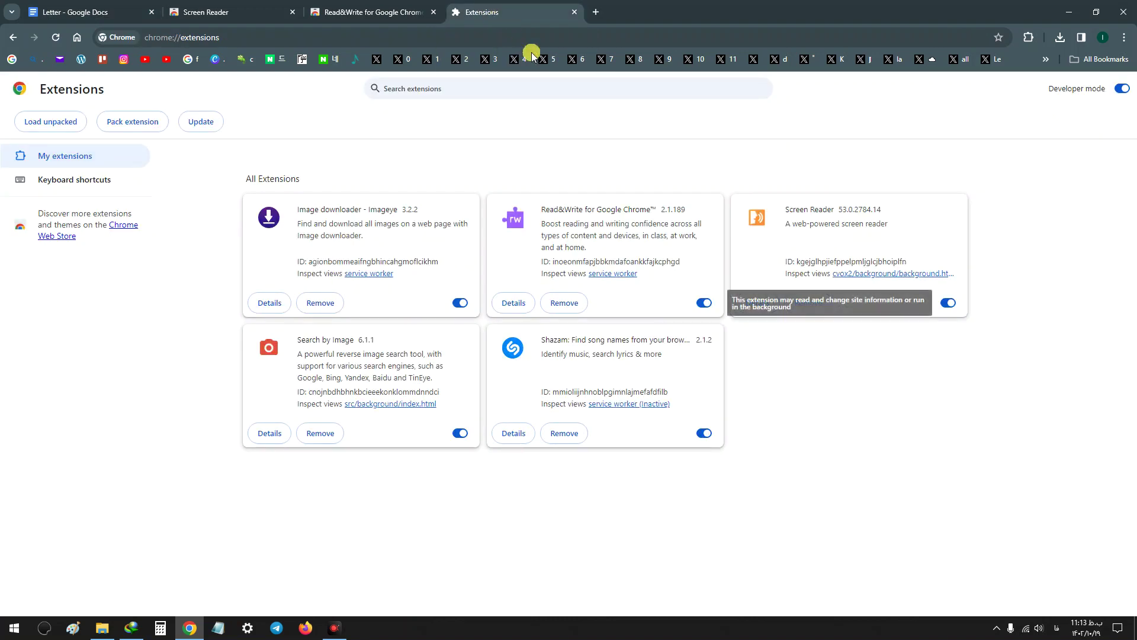
click(948, 304)
click(205, 4)
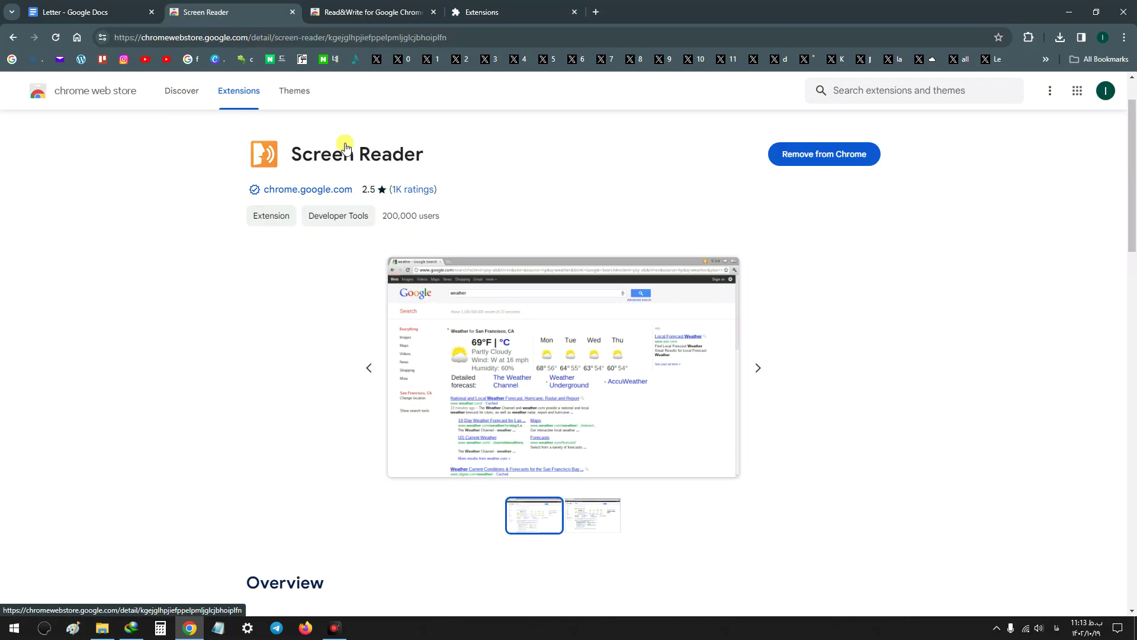
click(341, 13)
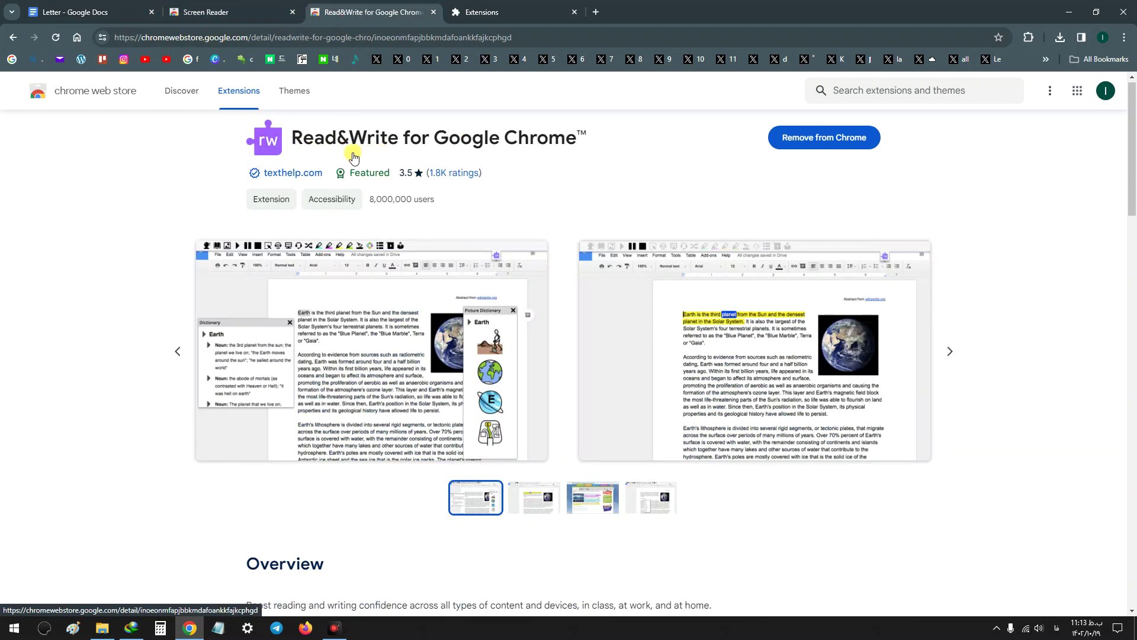
drag(370, 12, 233, 12)
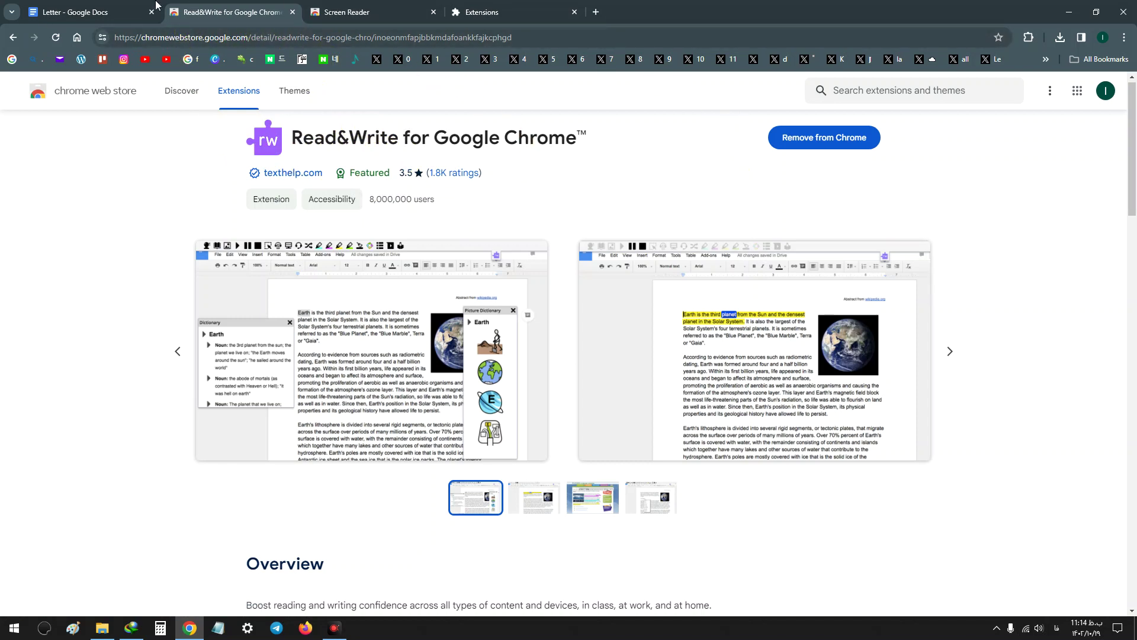
click(86, 6)
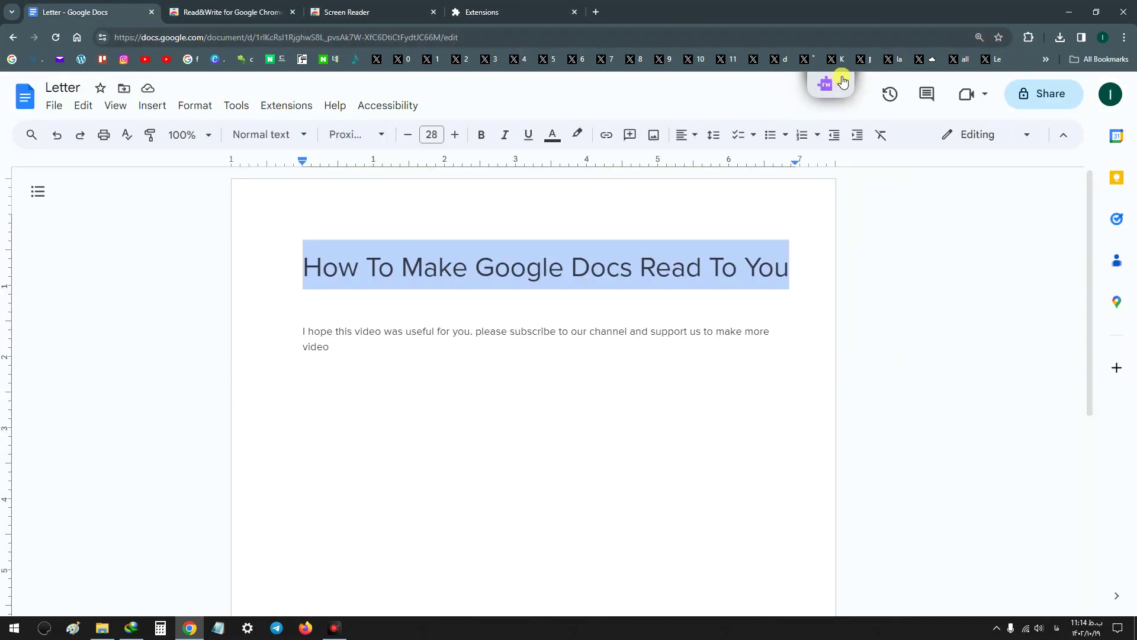
Step: Launch the Read&Write reading toolbar on the Letter document and place the caret below the heading
click(1027, 39)
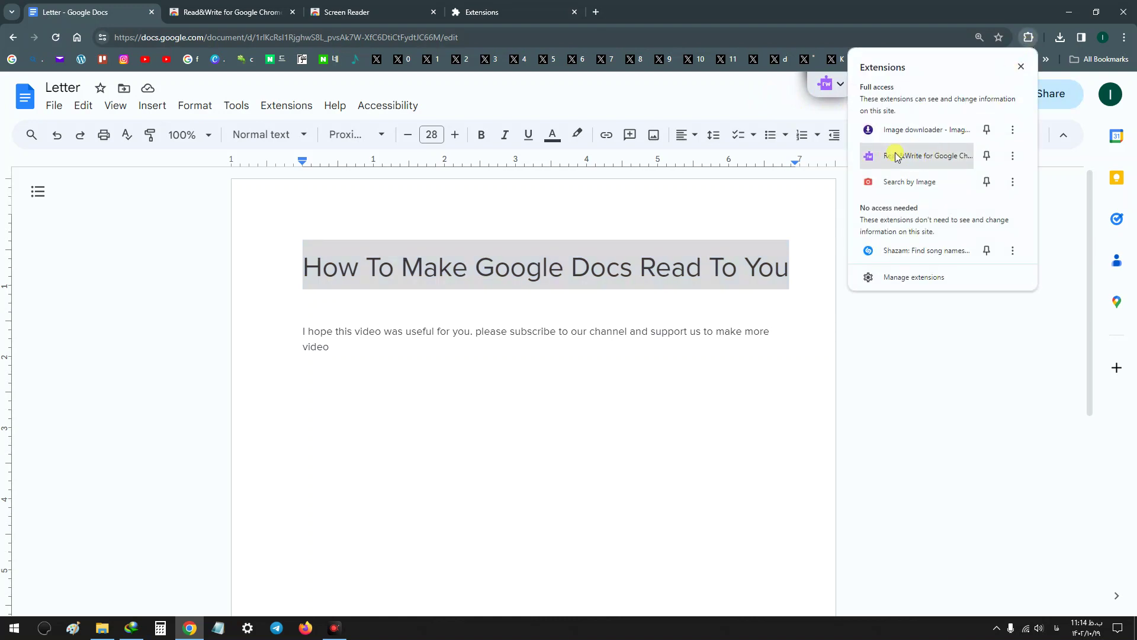
click(913, 157)
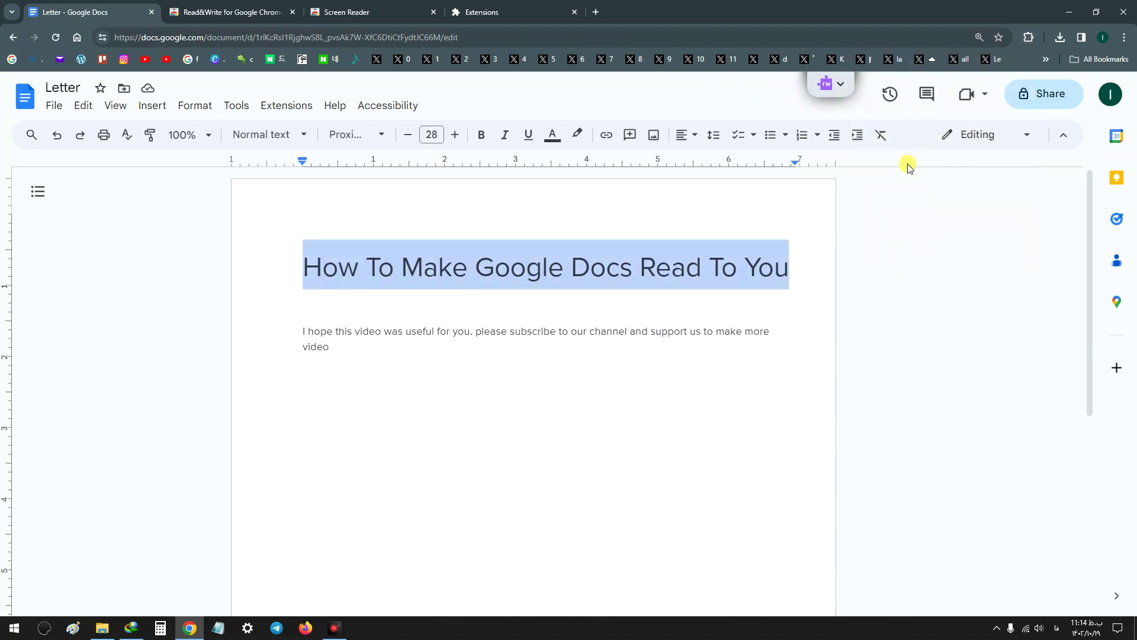
click(840, 88)
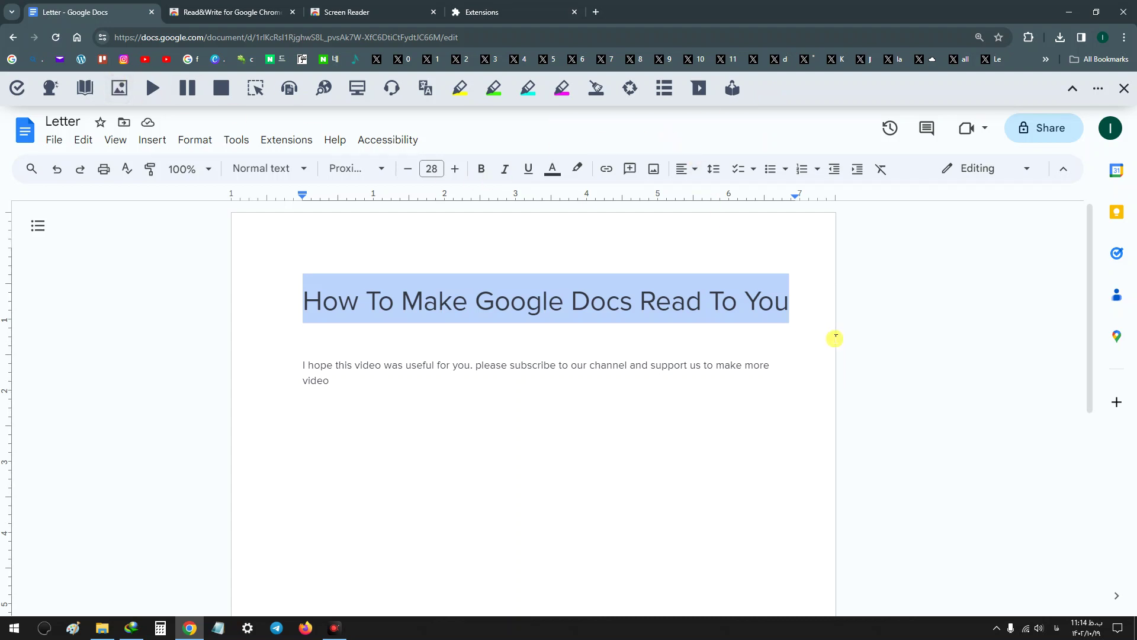
click(713, 339)
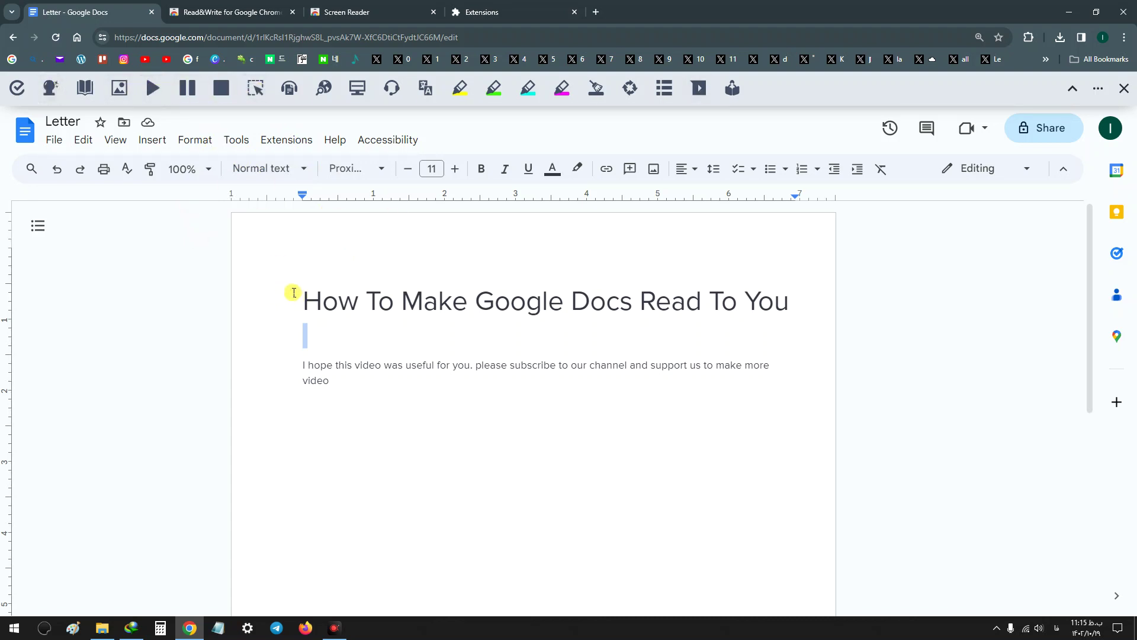
Step: Select the letter's heading and body text and play them aloud with Read&Write
drag(293, 292, 478, 393)
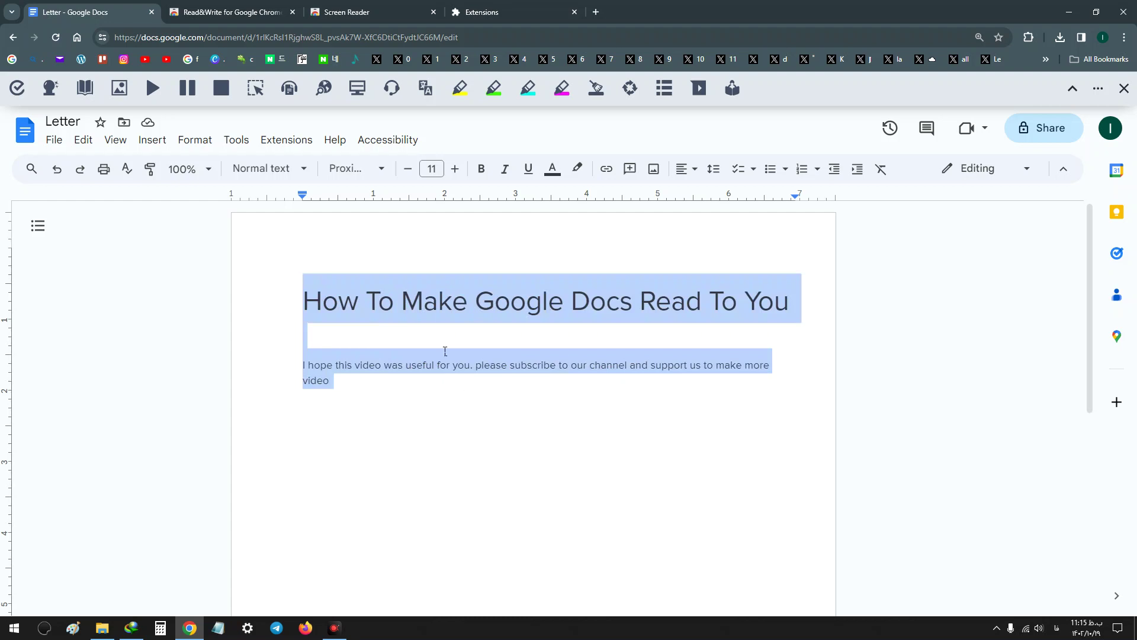
drag(446, 351, 632, 424)
click(152, 89)
click(149, 93)
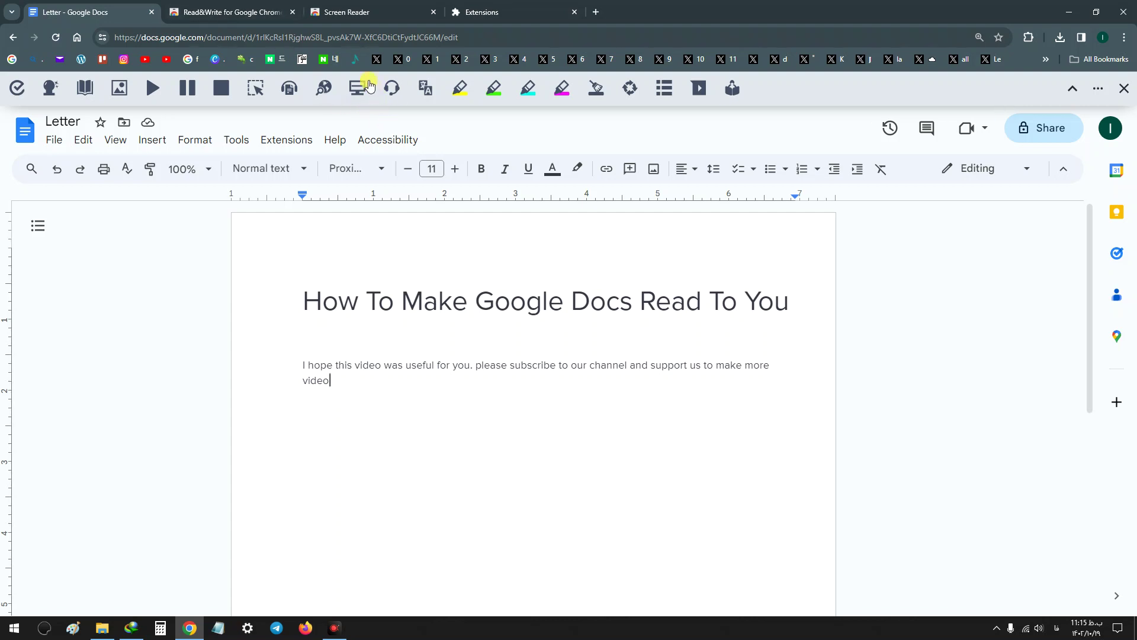
Step: On the Read&Write store page, highlight the 'FREE for 30 days' offer and the premium-features link
click(377, 7)
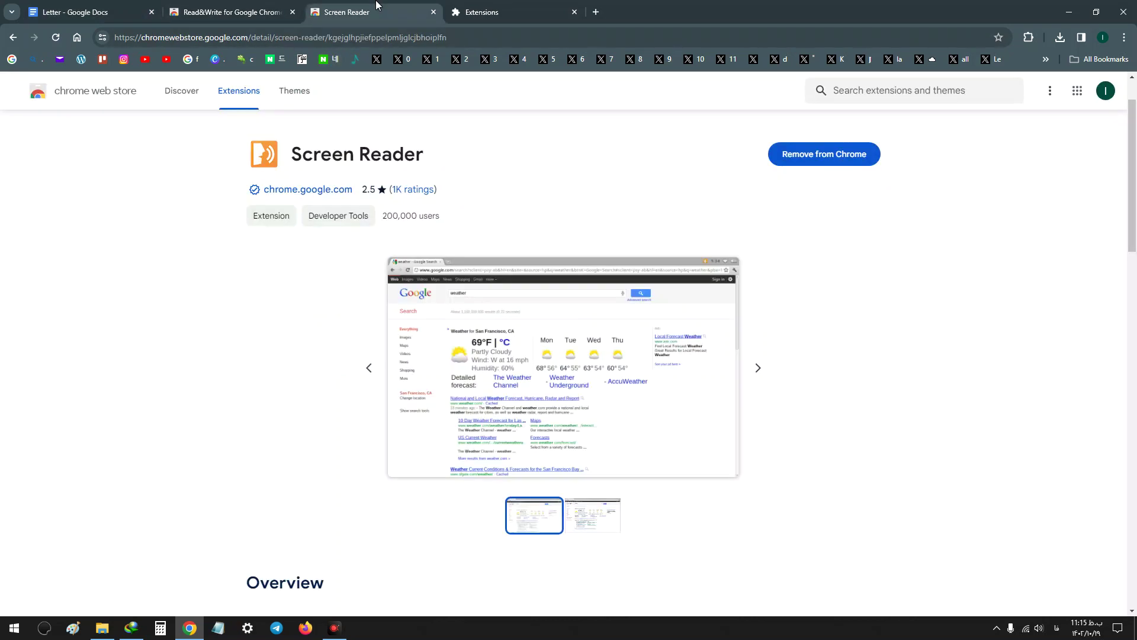
click(275, 7)
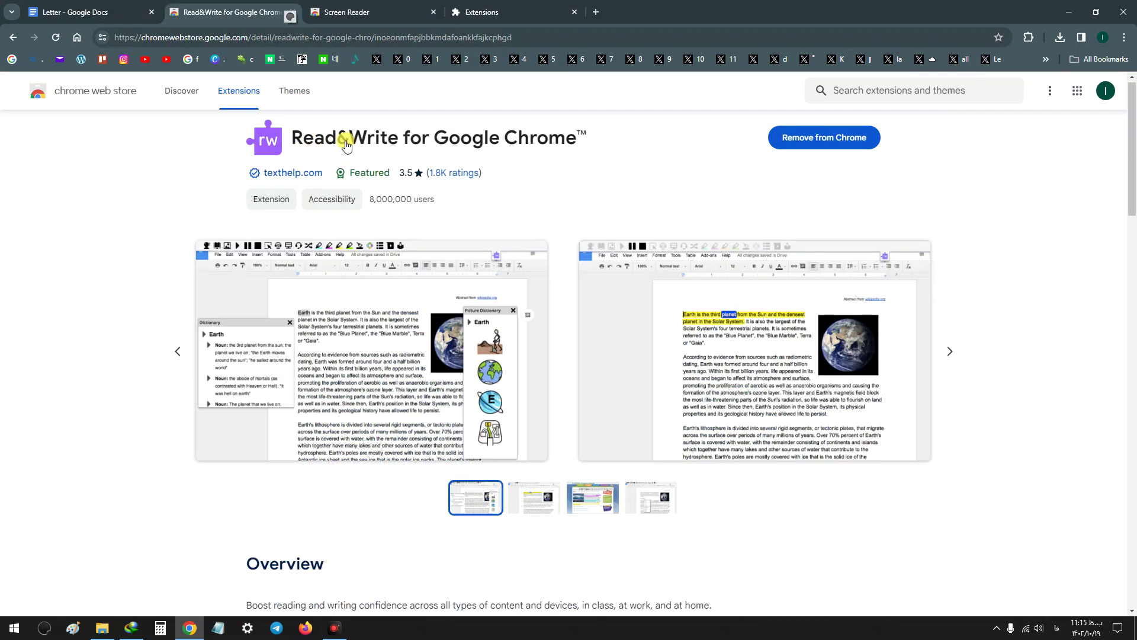
scroll(602, 163, down, 5)
scroll(587, 201, down, 3)
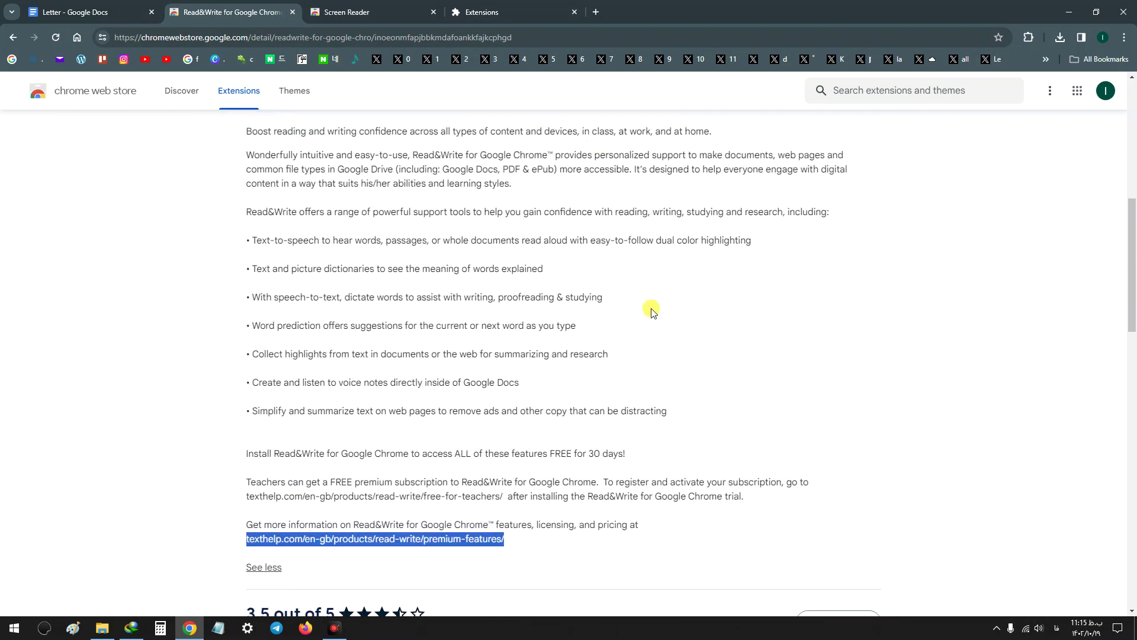
scroll(648, 316, down, 2)
double_click(561, 335)
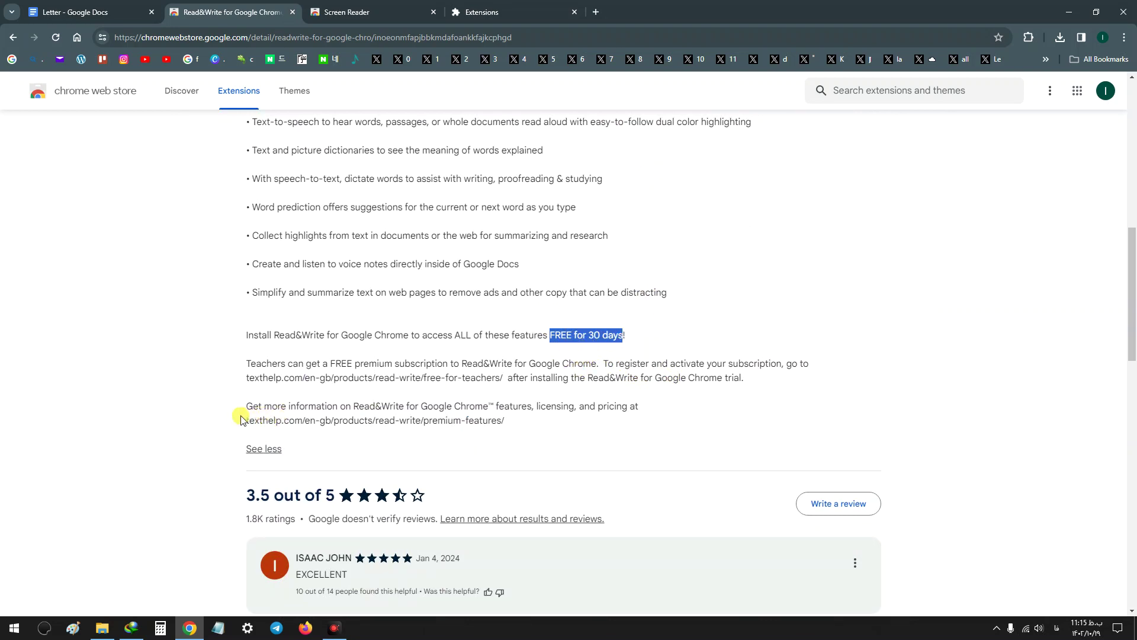
drag(243, 419, 506, 422)
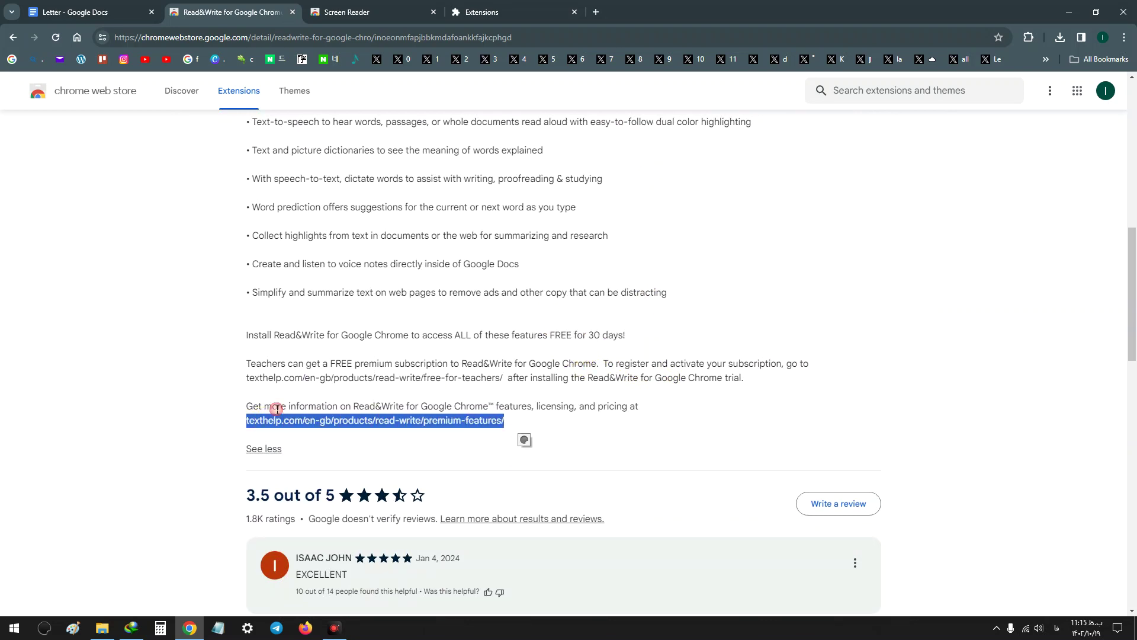
Step: Compare user counts, 8,000,000 for Read&Write versus 200,000 for Screen Reader, then collapse the Read&Write toolbar
scroll(567, 379, up, 8)
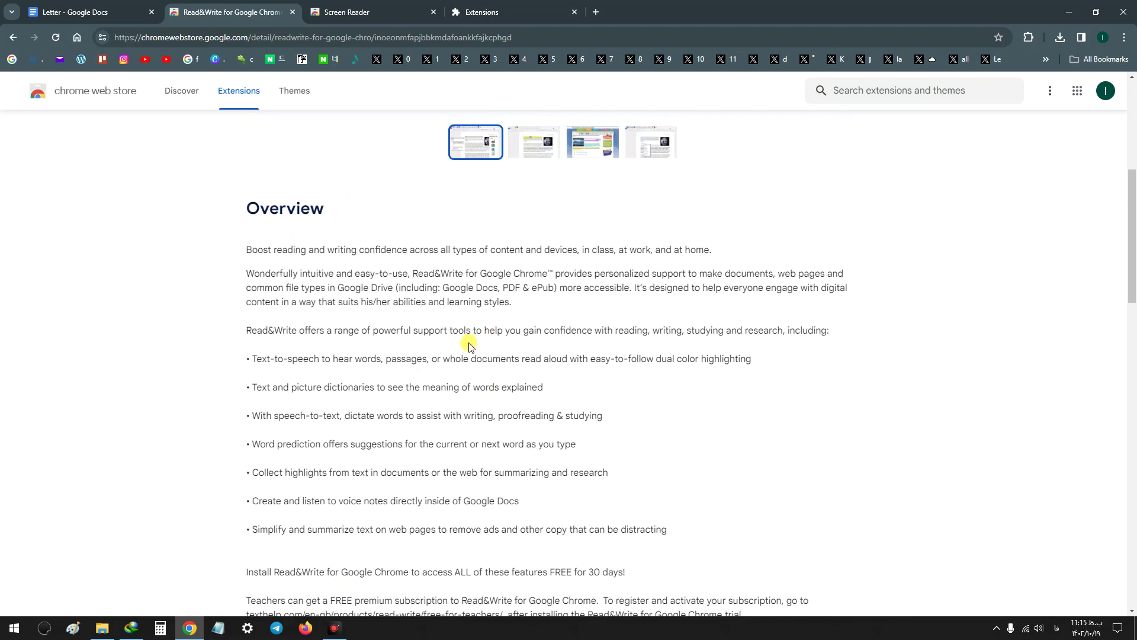
scroll(405, 345, up, 2)
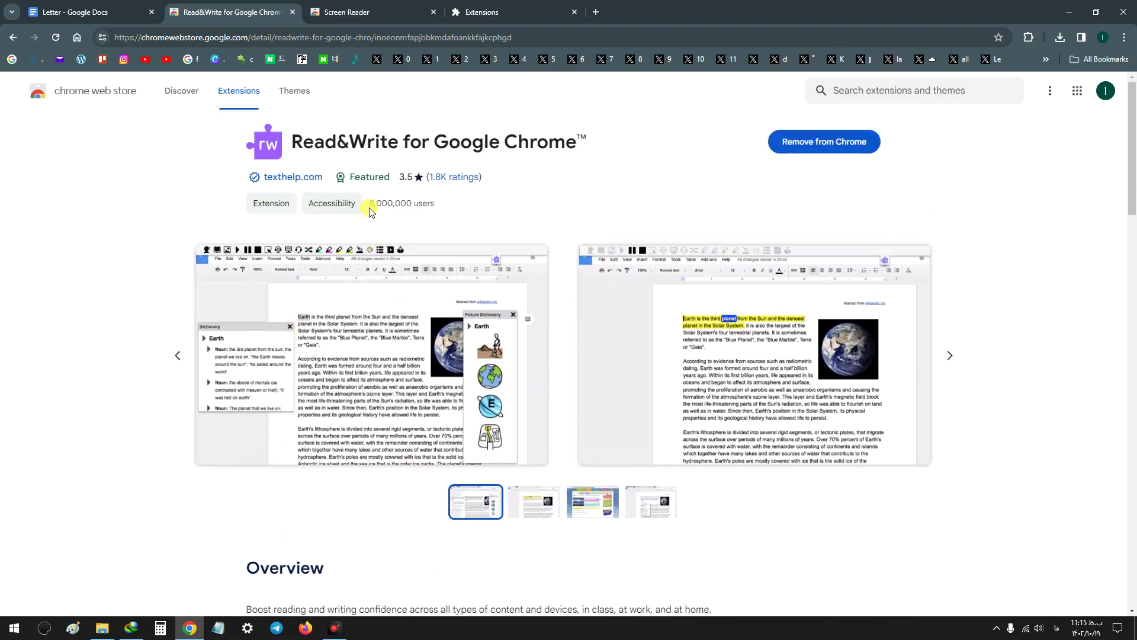
drag(383, 201, 435, 206)
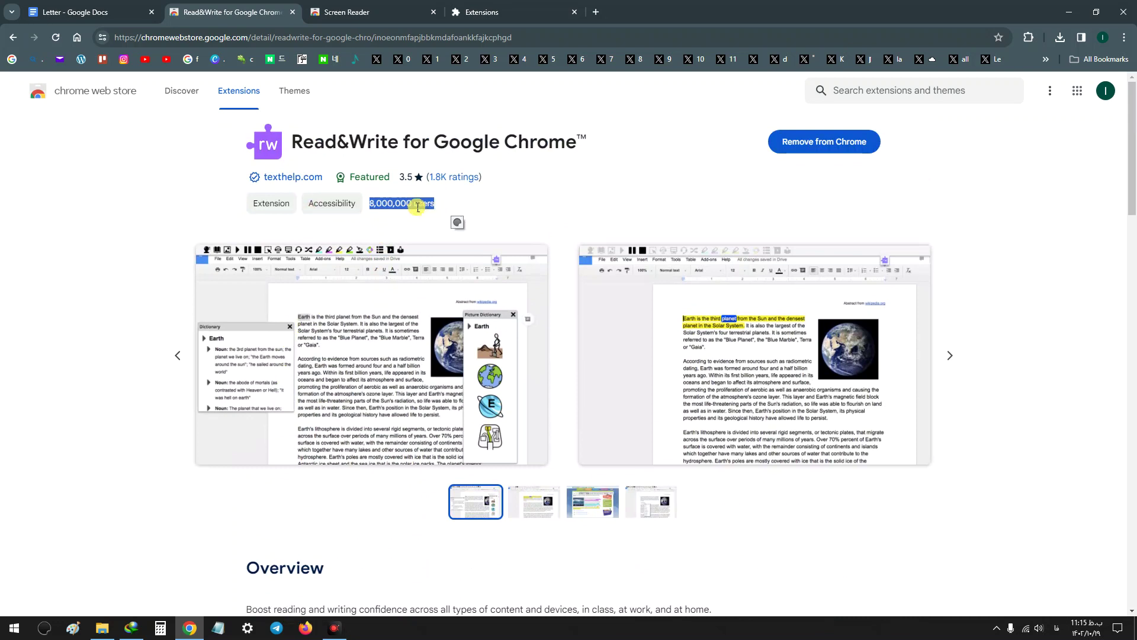
click(331, 9)
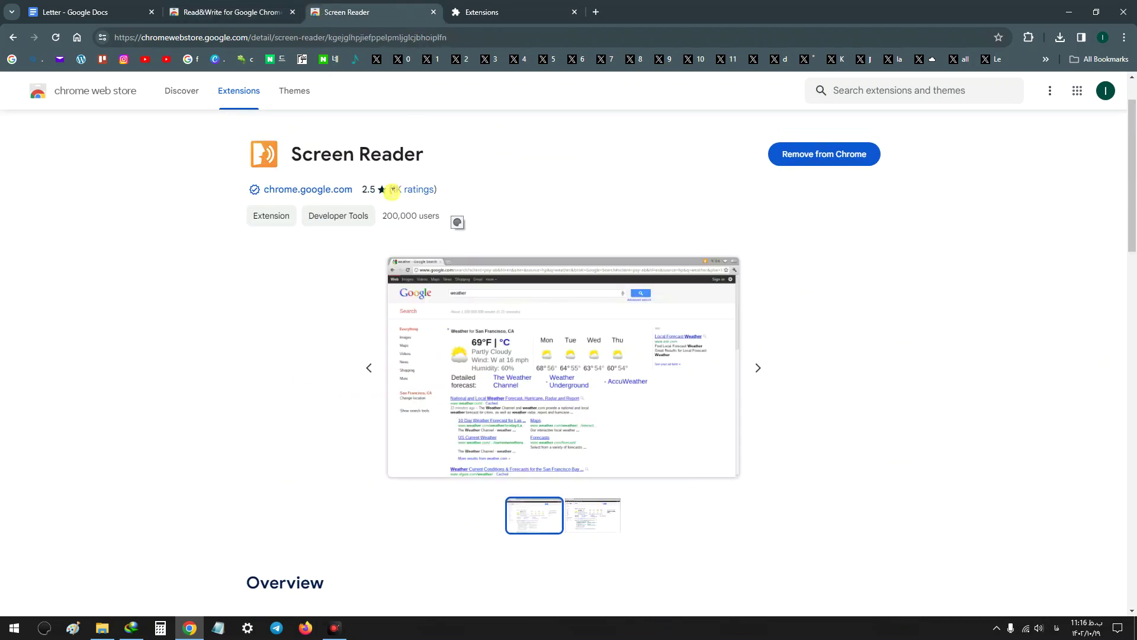
drag(383, 215, 439, 217)
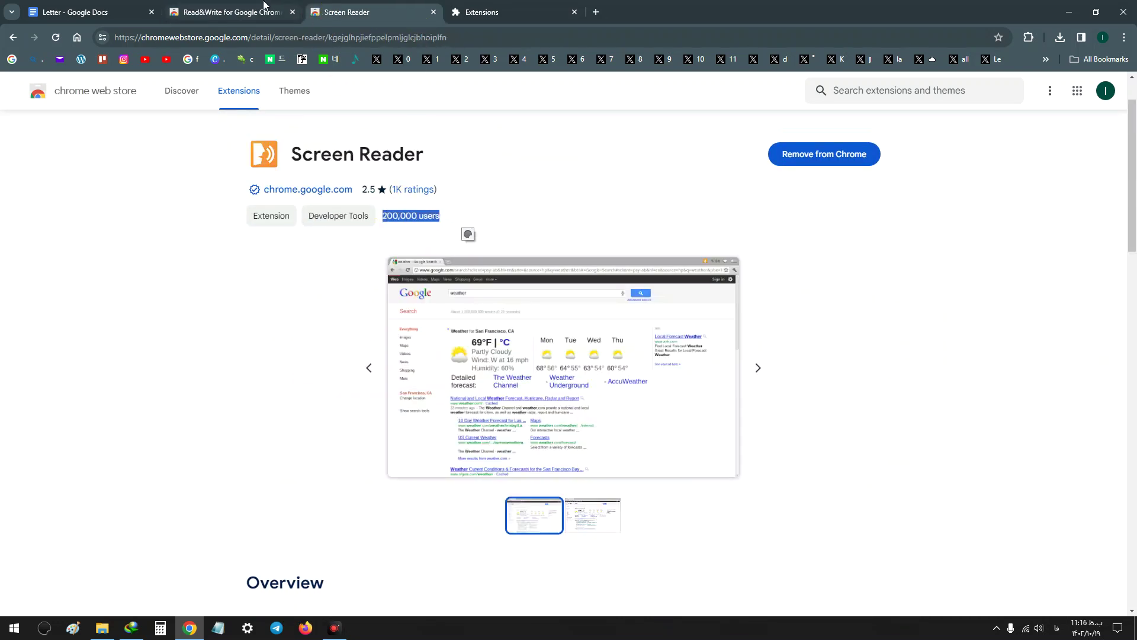
click(479, 205)
click(227, 9)
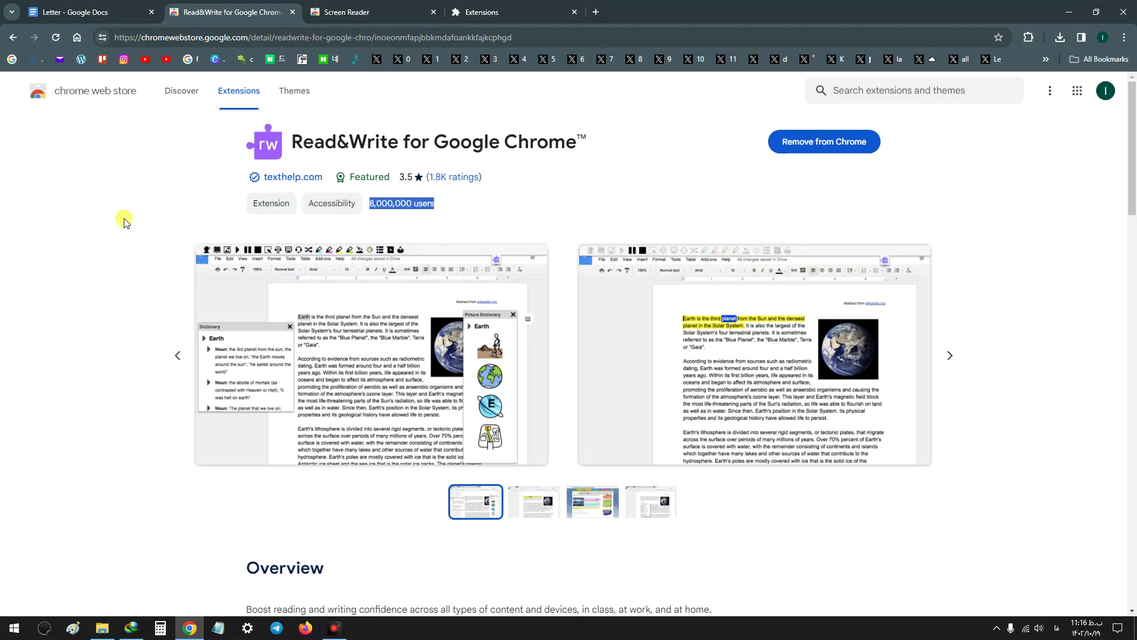
click(148, 207)
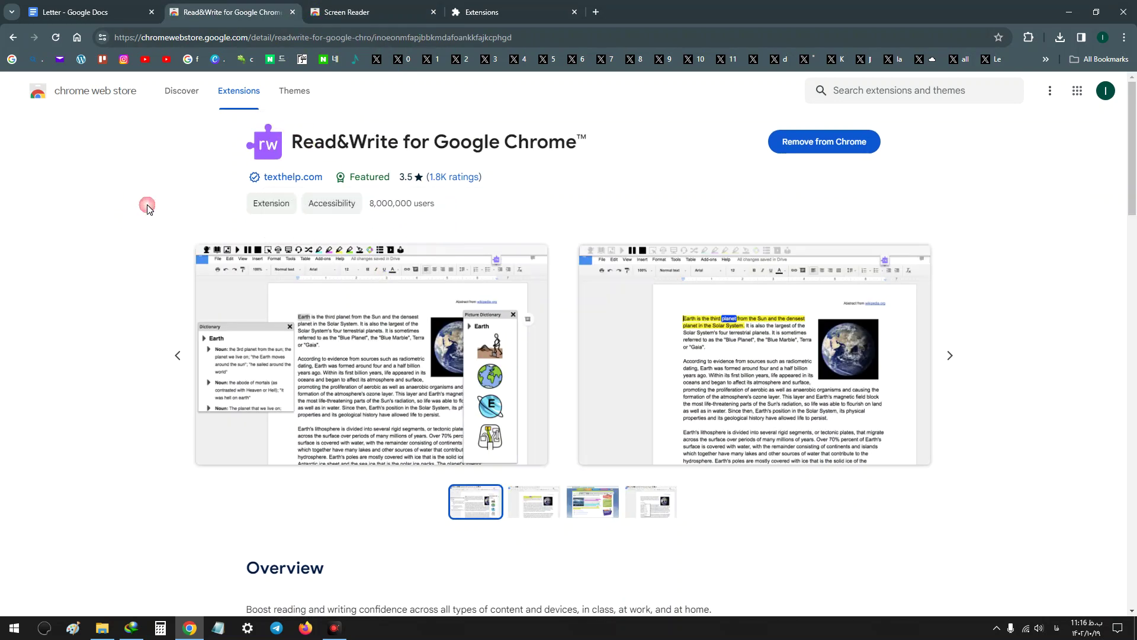
click(67, 7)
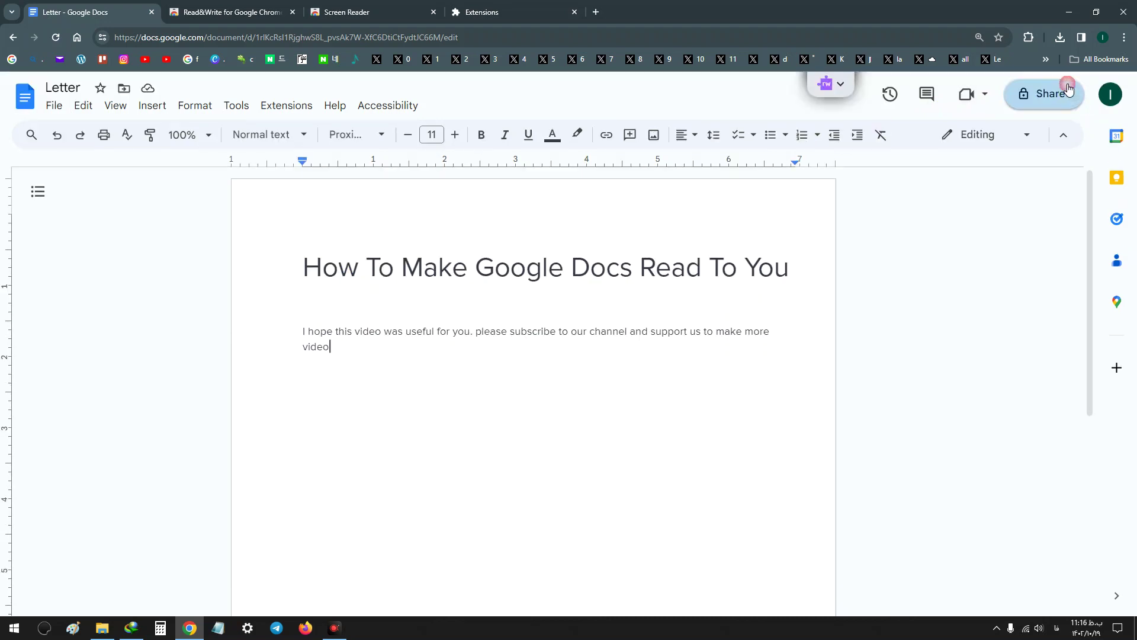
click(1072, 89)
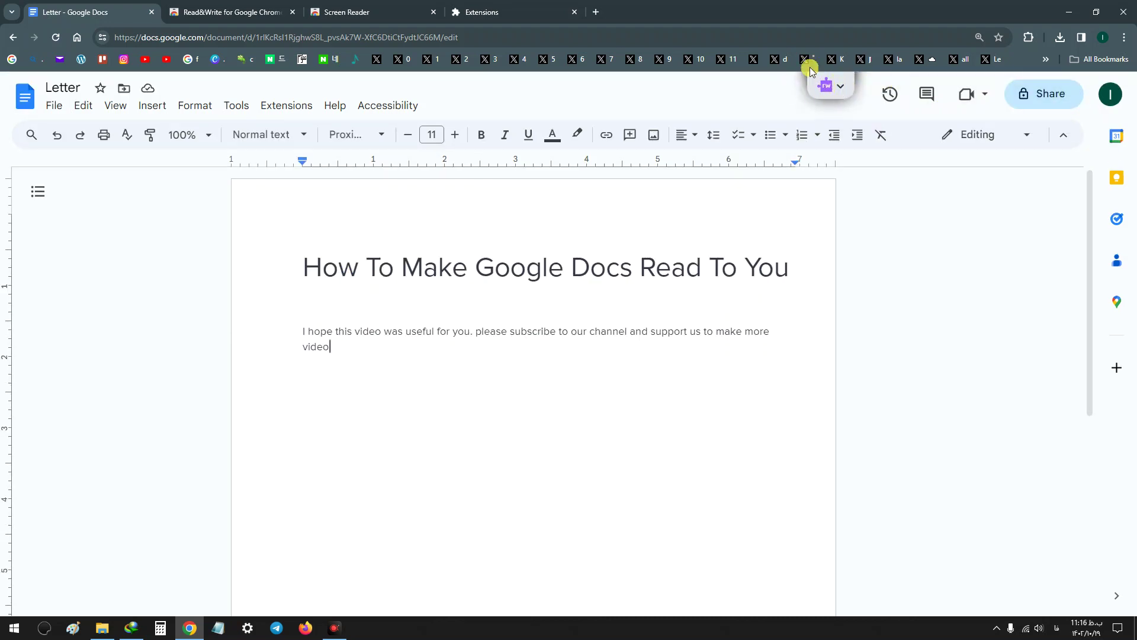
Step: Check Read&Write's store page and the Extensions list, then reload the Letter document
click(264, 7)
click(100, 15)
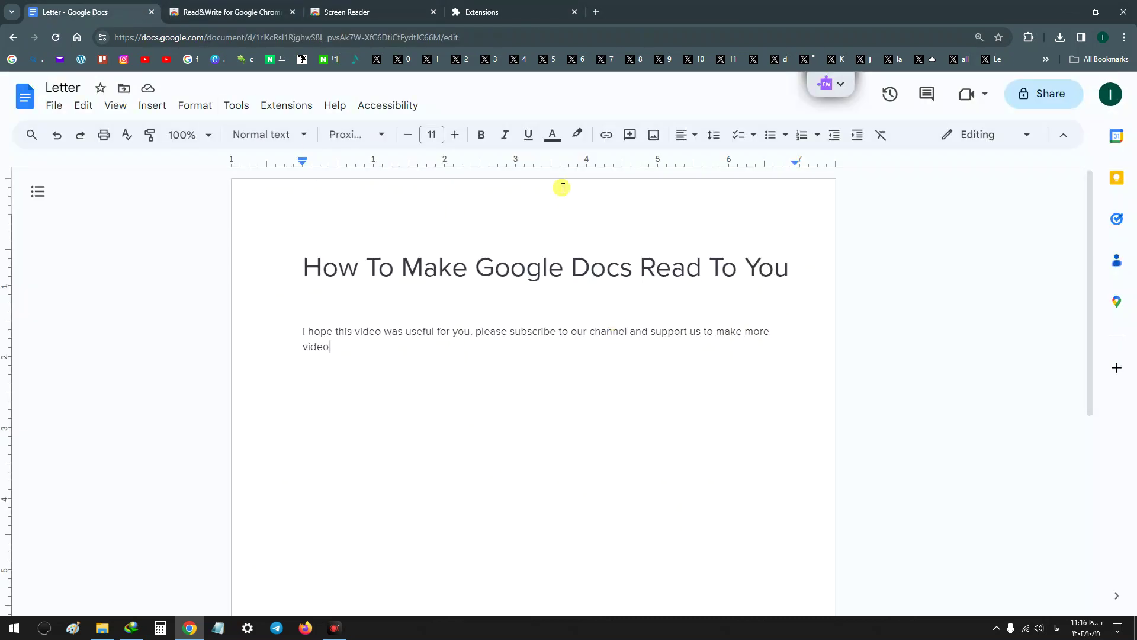
click(479, 11)
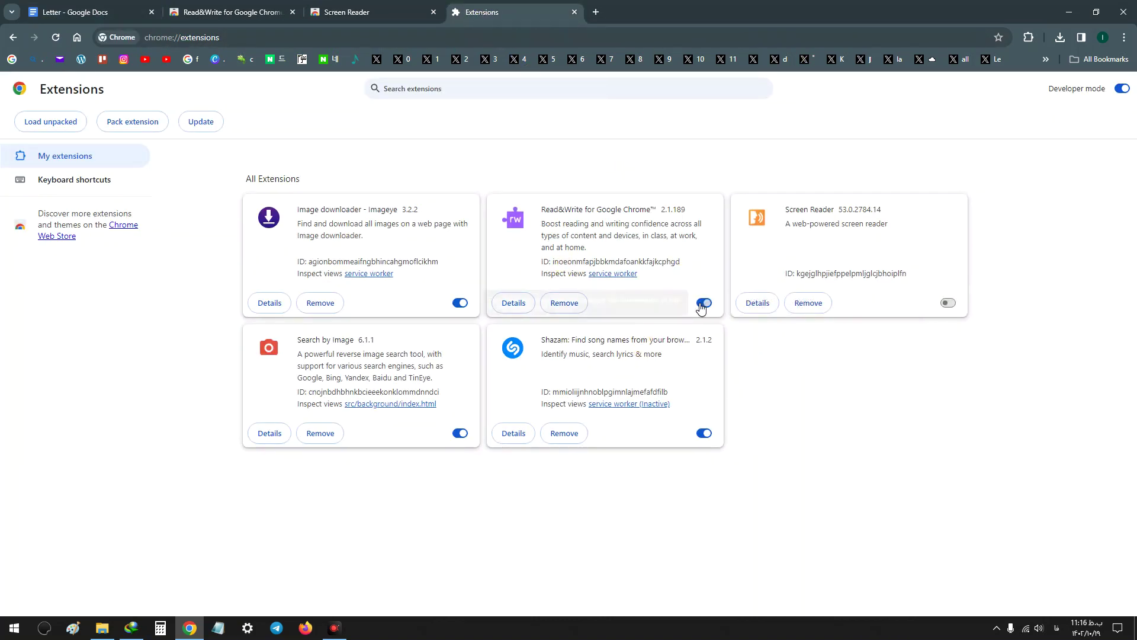
click(100, 11)
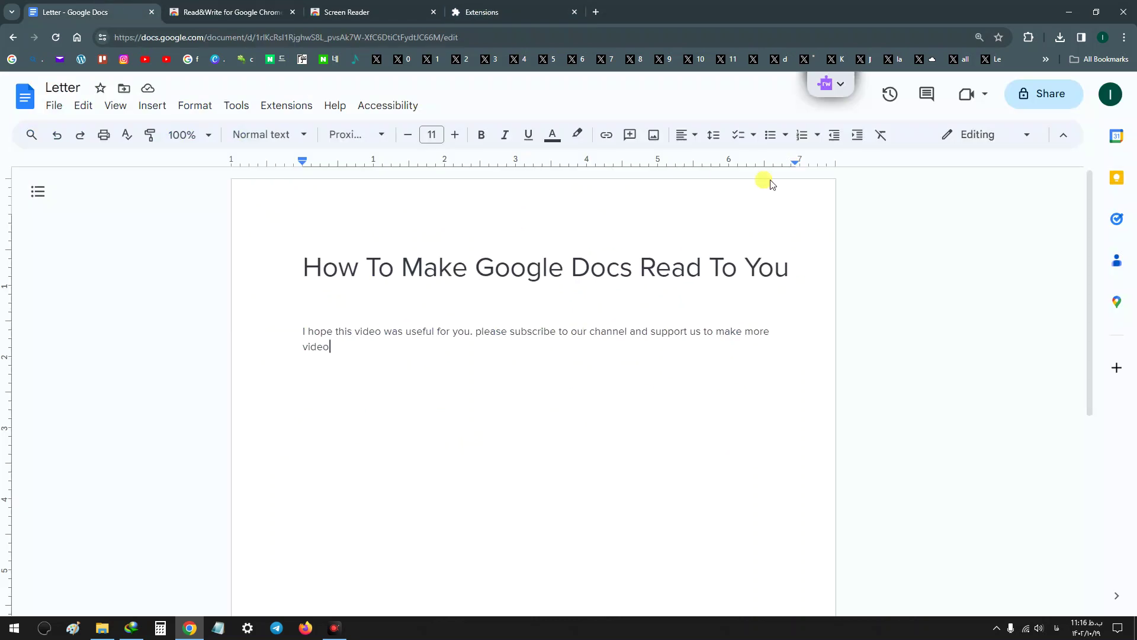
click(56, 38)
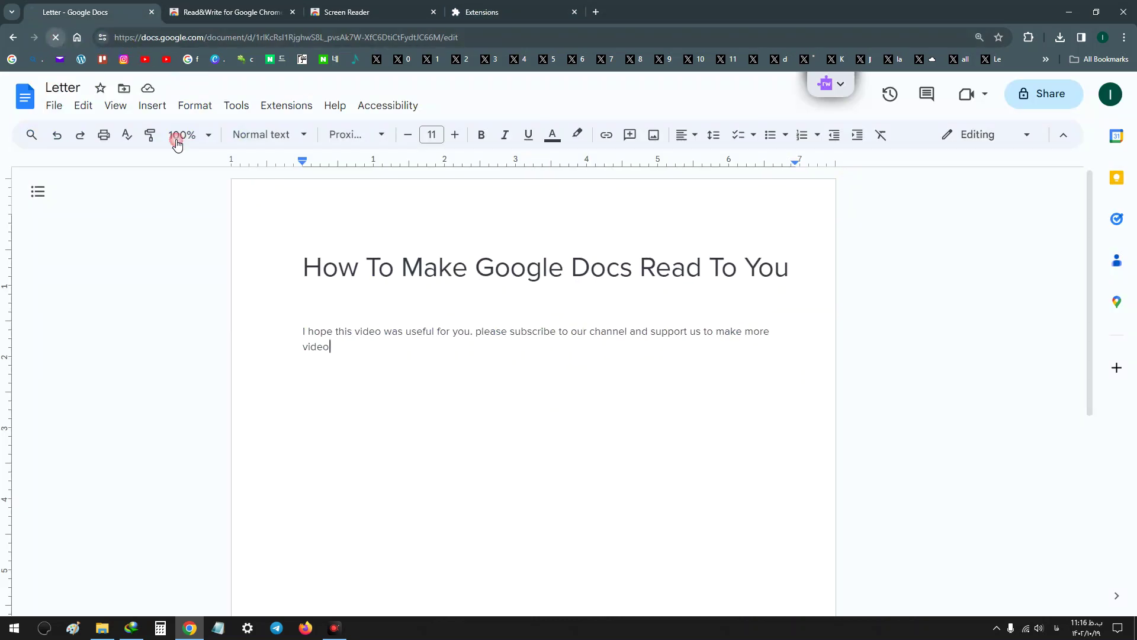